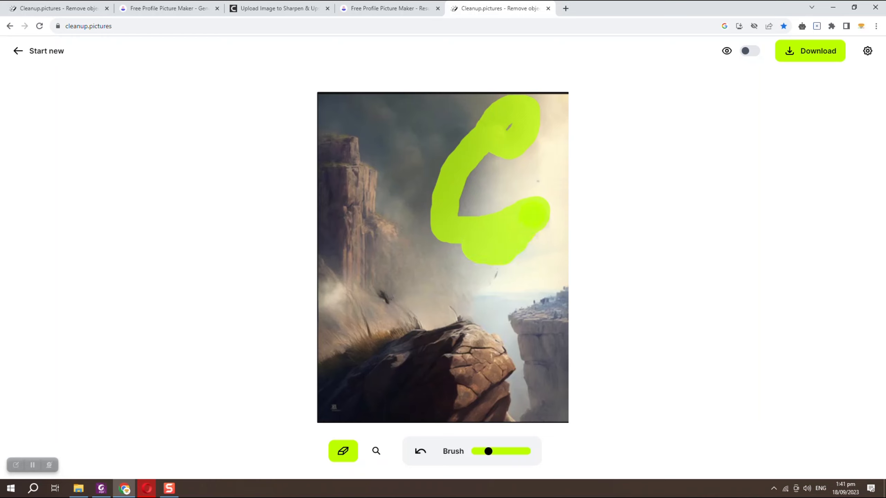
# Step: Erase more of the remaining marks in the sky and download the cleaned picture
pyautogui.moveTo(481, 253); pyautogui.dragTo(433, 288)
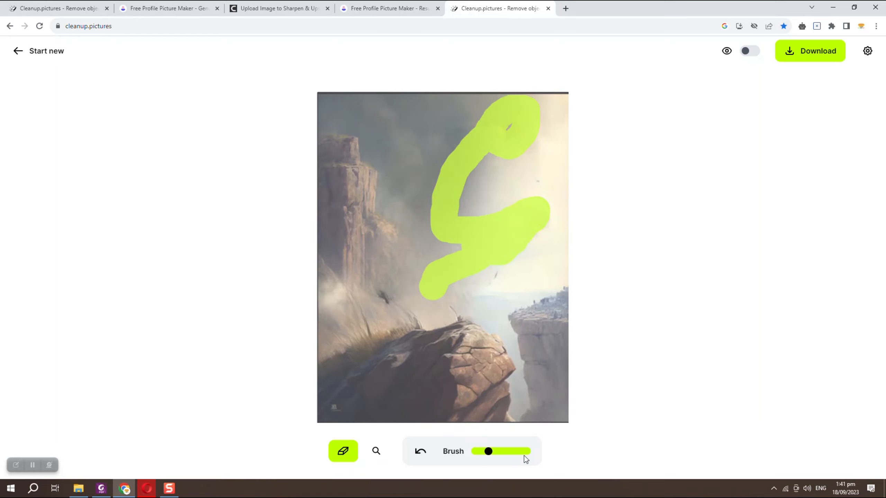
pyautogui.moveTo(523, 205)
pyautogui.mouseDown()
pyautogui.moveTo(541, 222)
pyautogui.moveTo(531, 234)
pyautogui.moveTo(530, 143)
pyautogui.mouseUp()
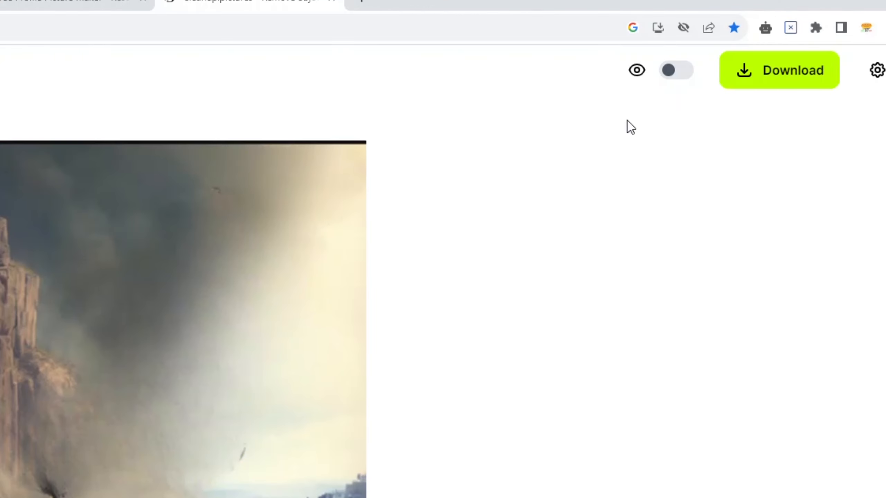
pyautogui.click(800, 56)
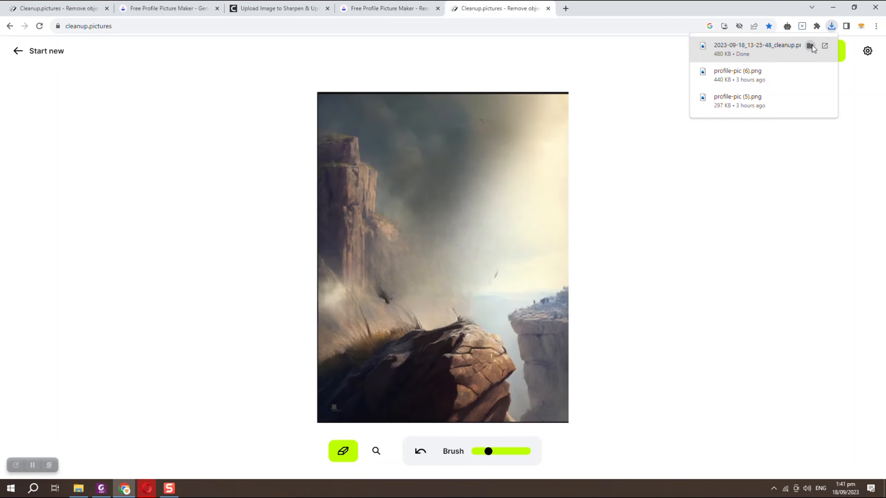
# Step: View the downloaded 2023-09-18_13-25-48_cleanup.png from its folder, and close the viewer and the folder
pyautogui.click(810, 46)
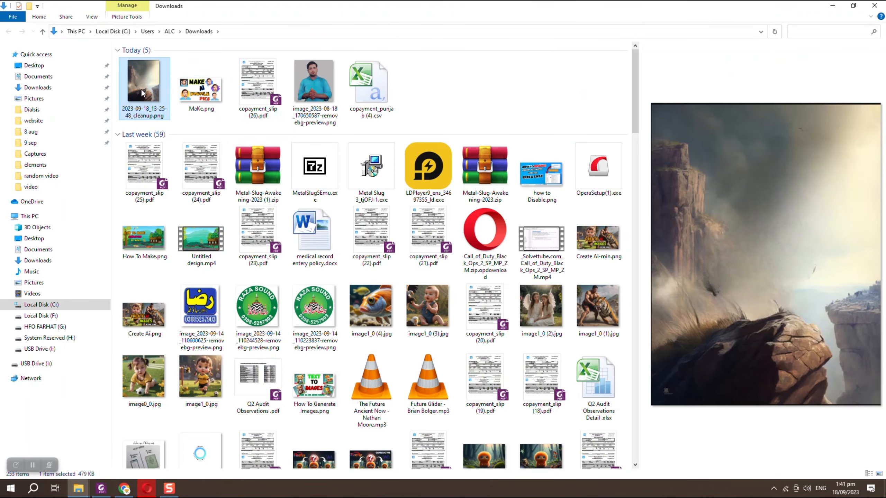
pyautogui.doubleClick(143, 92)
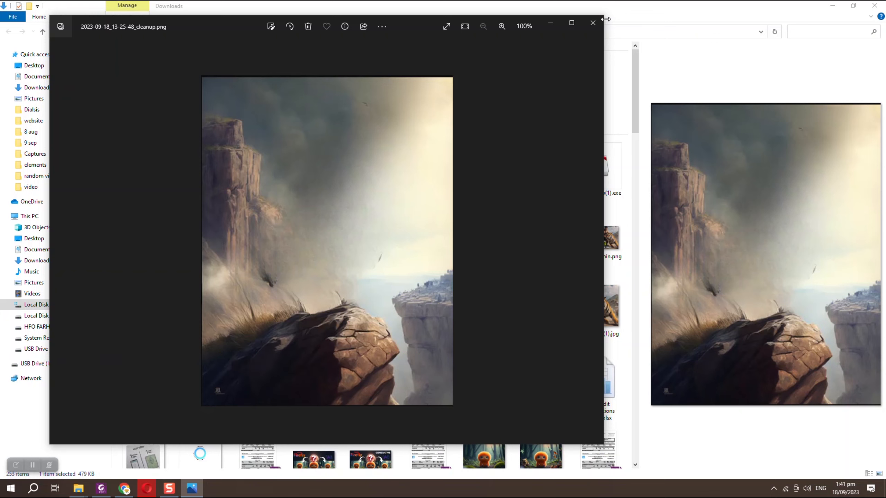
pyautogui.click(592, 24)
pyautogui.click(874, 5)
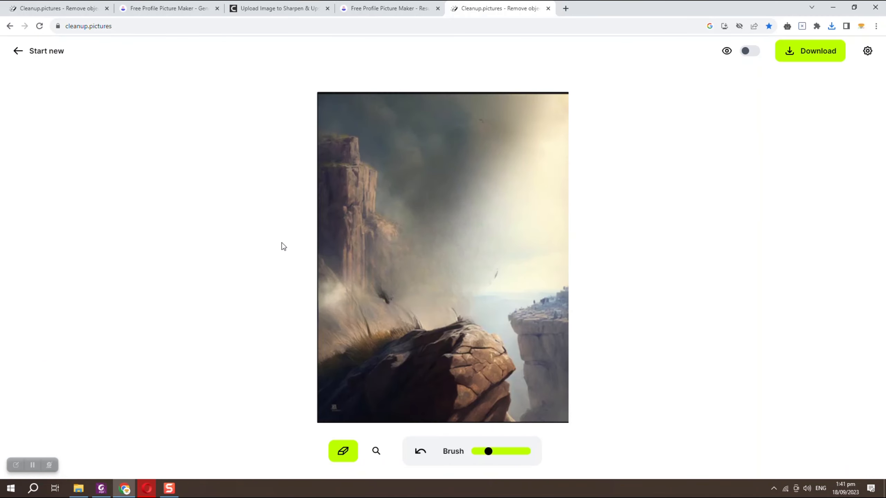
pyautogui.click(370, 454)
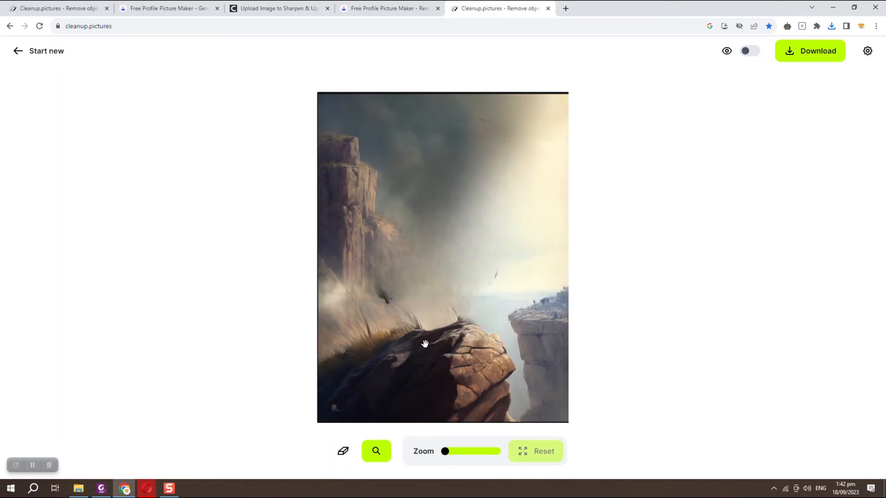
pyautogui.click(344, 451)
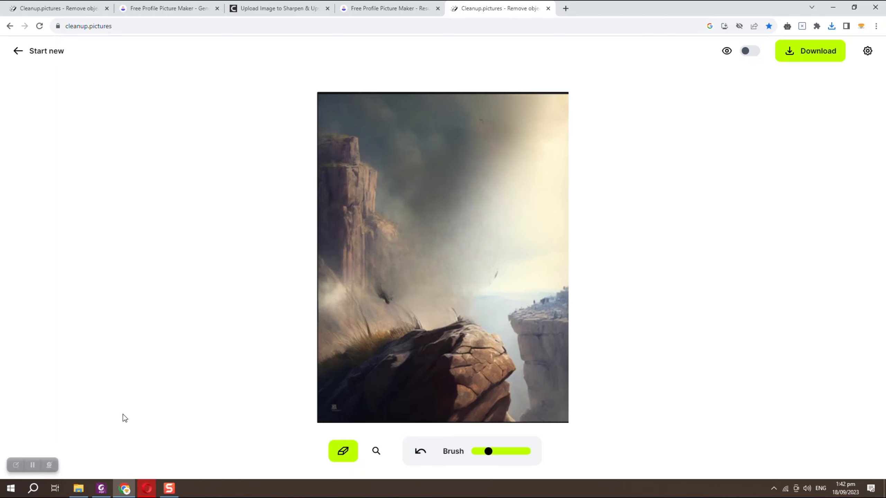
# Step: Start a new cleanup with image1_0.jpg from the Downloads folder, continuing in SD quality
pyautogui.click(39, 50)
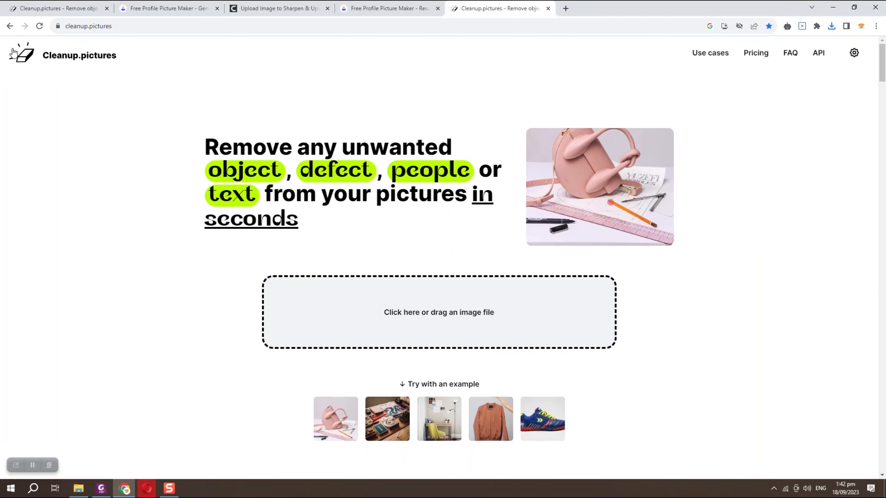
pyautogui.click(400, 286)
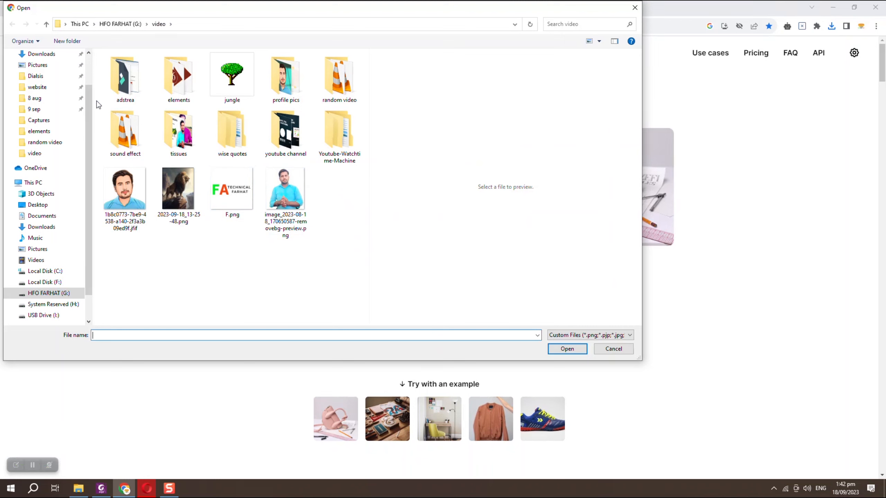
pyautogui.click(197, 85)
pyautogui.doubleClick(197, 85)
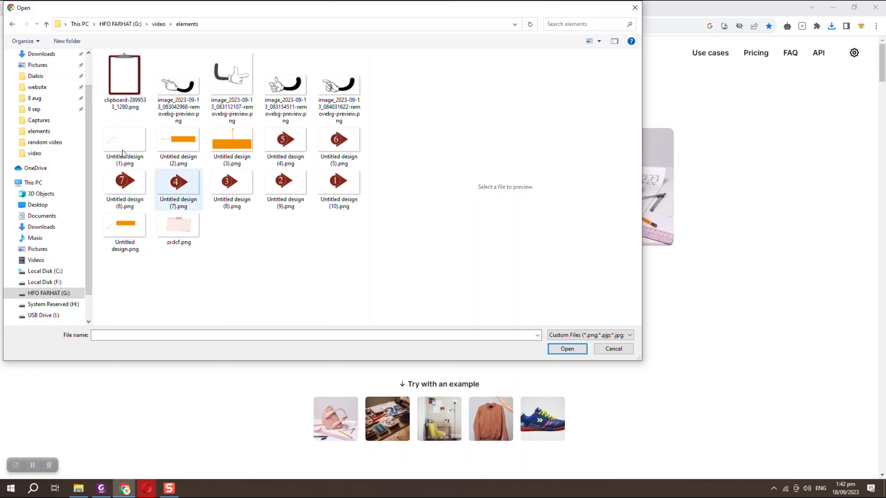
pyautogui.click(42, 54)
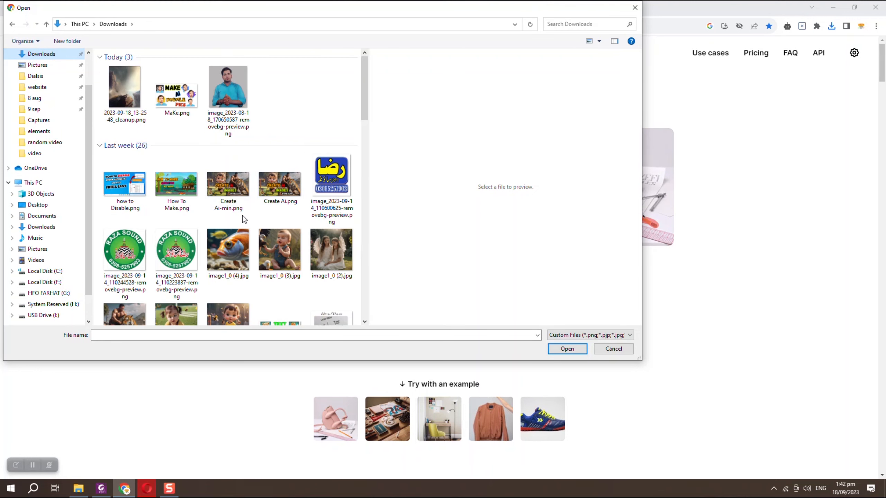
pyautogui.scroll(-3, 229, 233)
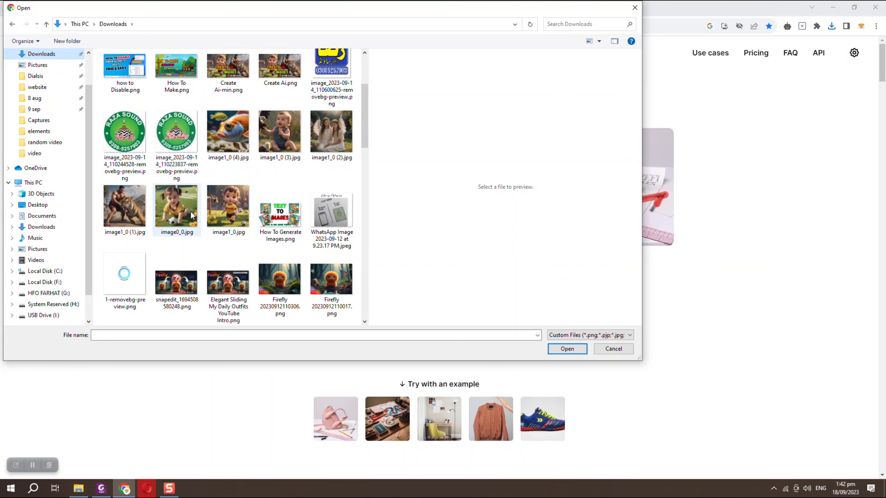
pyautogui.click(232, 206)
pyautogui.click(568, 348)
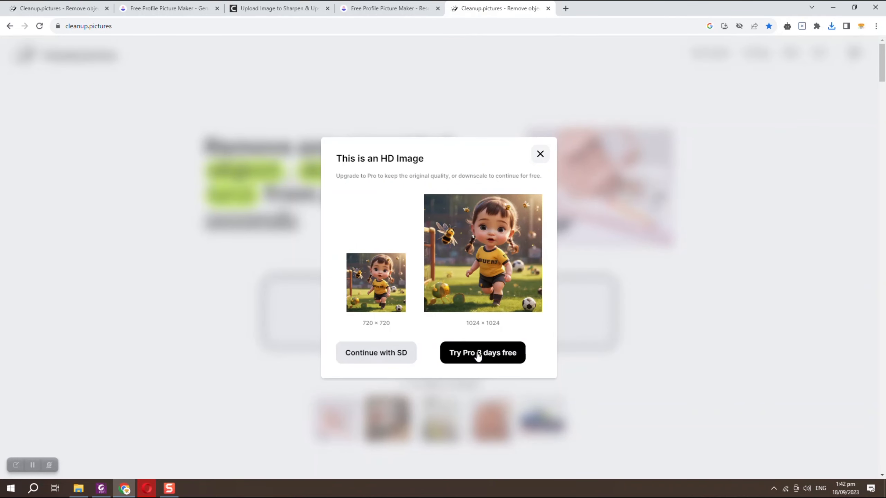
pyautogui.click(381, 357)
# Step: Erase the large bee near the goal and the three small bees on and around the girl's head
pyautogui.moveTo(336, 192)
pyautogui.mouseDown()
pyautogui.moveTo(322, 184)
pyautogui.moveTo(363, 231)
pyautogui.moveTo(326, 217)
pyautogui.mouseUp()
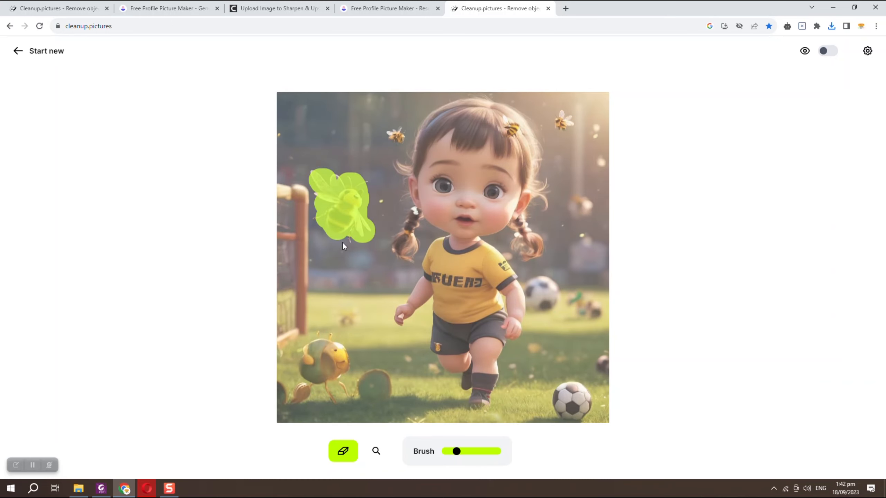
pyautogui.moveTo(506, 135); pyautogui.dragTo(515, 130)
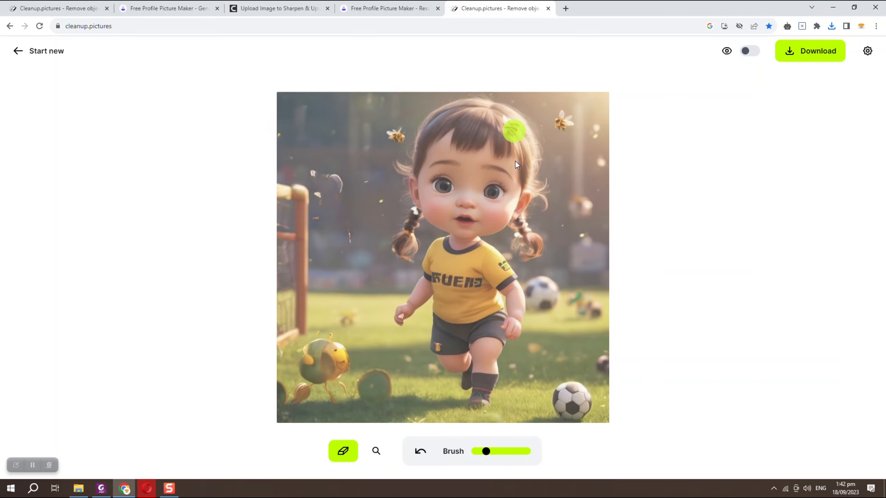
pyautogui.moveTo(391, 139); pyautogui.dragTo(401, 138)
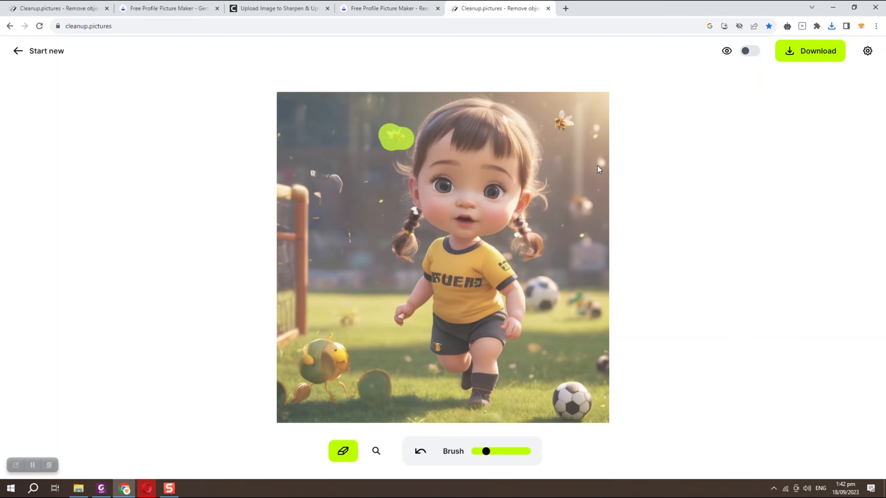
pyautogui.moveTo(567, 133); pyautogui.dragTo(564, 120)
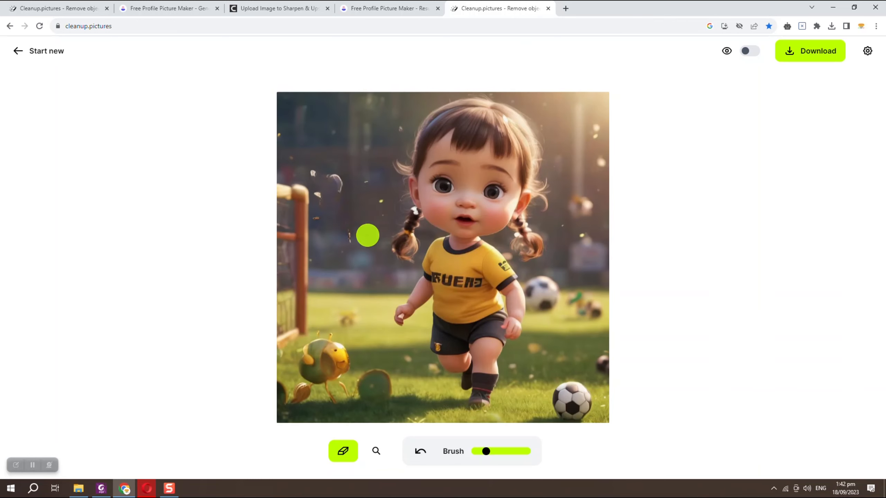
# Step: Erase the leftover bee fragments and the floating specks from the background on both sides of the girl
pyautogui.moveTo(320, 174)
pyautogui.mouseDown()
pyautogui.moveTo(322, 192)
pyautogui.moveTo(335, 186)
pyautogui.moveTo(351, 235)
pyautogui.moveTo(319, 220)
pyautogui.mouseUp()
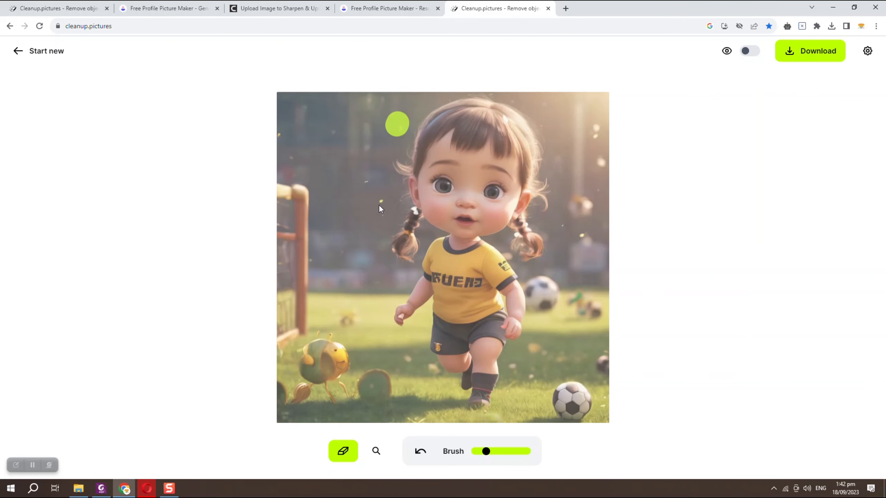
pyautogui.moveTo(378, 203)
pyautogui.mouseDown()
pyautogui.moveTo(329, 137)
pyautogui.moveTo(277, 133)
pyautogui.moveTo(298, 157)
pyautogui.mouseUp()
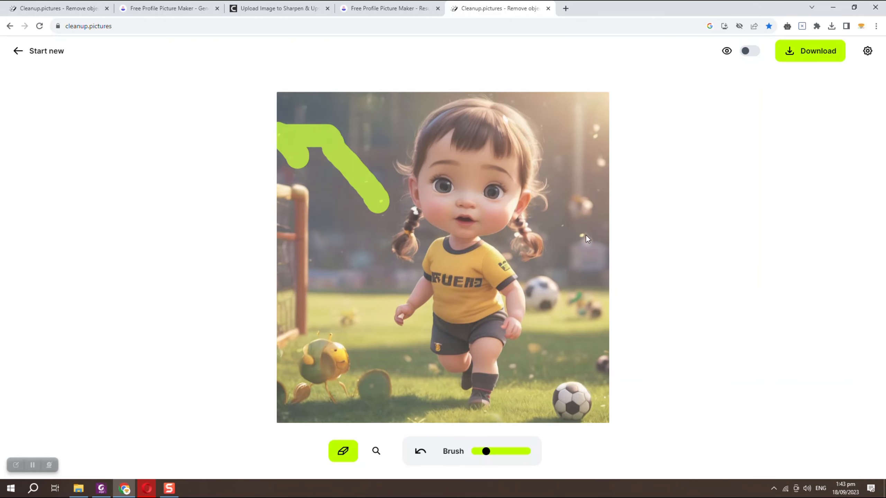
pyautogui.moveTo(564, 224)
pyautogui.mouseDown()
pyautogui.moveTo(573, 232)
pyautogui.moveTo(593, 177)
pyautogui.moveTo(596, 119)
pyautogui.mouseUp()
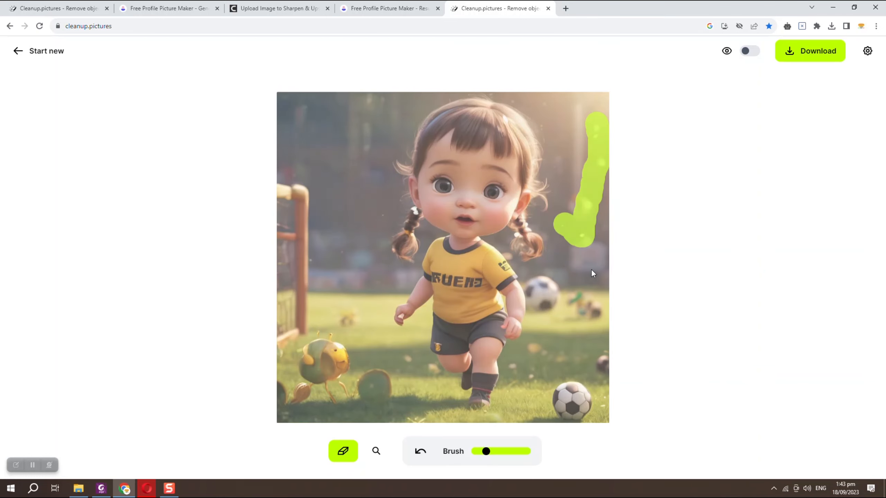
# Step: Erase the yellow creature, the round objects, the footballs and the small toy figures from the grass around the girl
pyautogui.moveTo(328, 349)
pyautogui.mouseDown()
pyautogui.moveTo(348, 355)
pyautogui.moveTo(312, 340)
pyautogui.moveTo(302, 393)
pyautogui.moveTo(342, 375)
pyautogui.moveTo(333, 407)
pyautogui.mouseUp()
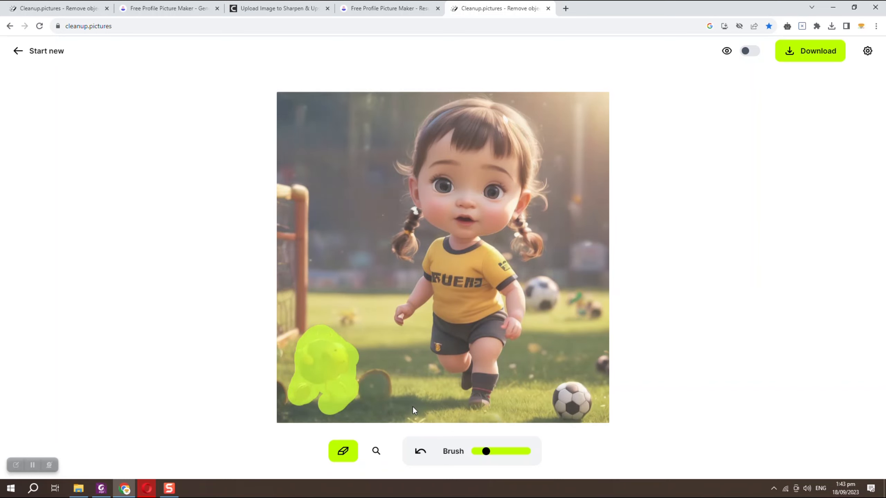
pyautogui.moveTo(375, 384); pyautogui.dragTo(365, 382)
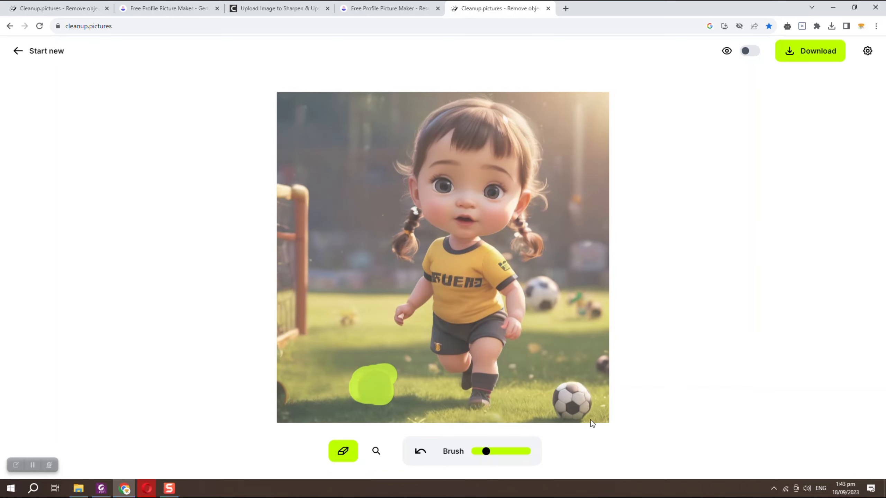
pyautogui.moveTo(580, 418)
pyautogui.mouseDown()
pyautogui.moveTo(563, 395)
pyautogui.moveTo(584, 387)
pyautogui.moveTo(577, 409)
pyautogui.moveTo(567, 403)
pyautogui.moveTo(583, 407)
pyautogui.moveTo(567, 404)
pyautogui.moveTo(565, 414)
pyautogui.moveTo(562, 388)
pyautogui.mouseUp()
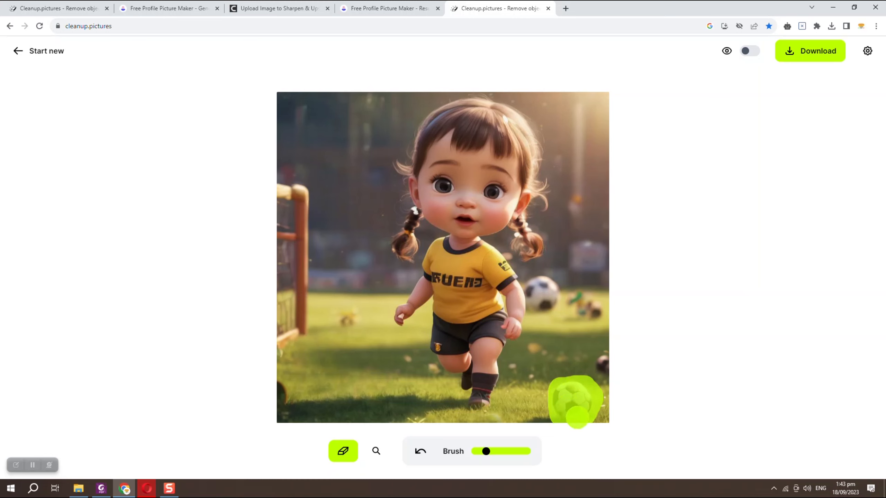
pyautogui.moveTo(578, 417); pyautogui.dragTo(578, 417)
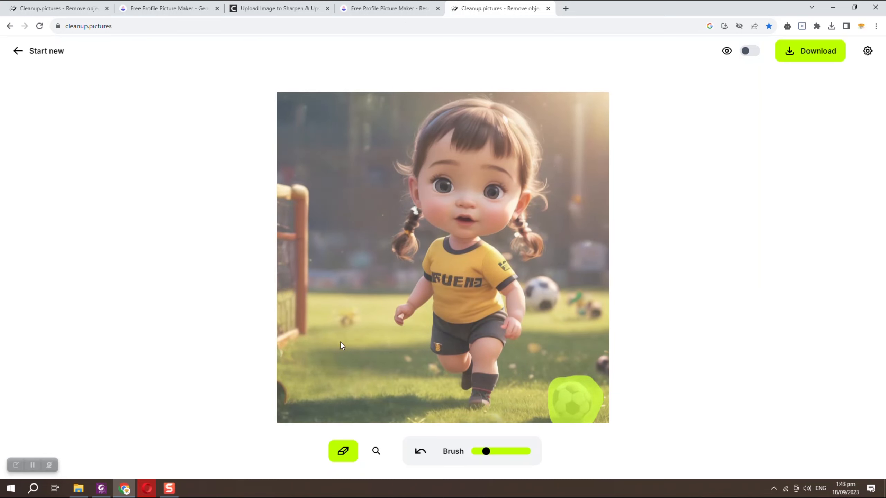
pyautogui.moveTo(284, 388); pyautogui.dragTo(285, 406)
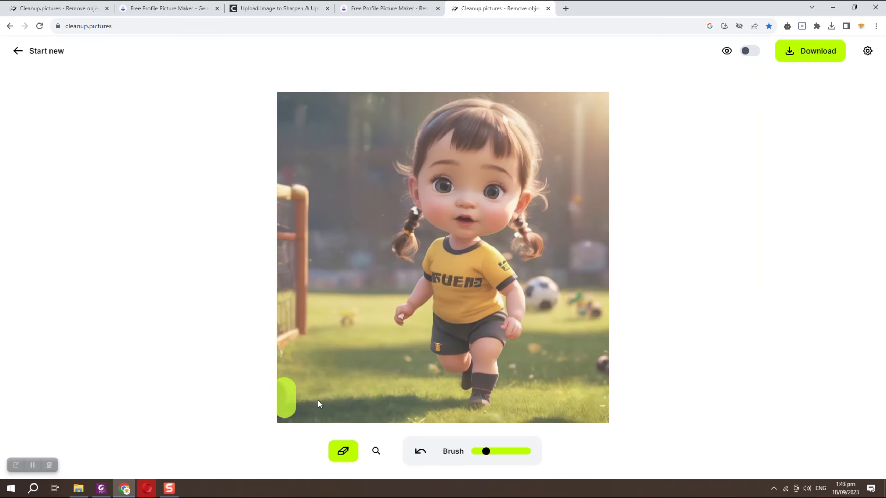
pyautogui.moveTo(535, 289)
pyautogui.mouseDown()
pyautogui.moveTo(542, 284)
pyautogui.moveTo(588, 304)
pyautogui.mouseUp()
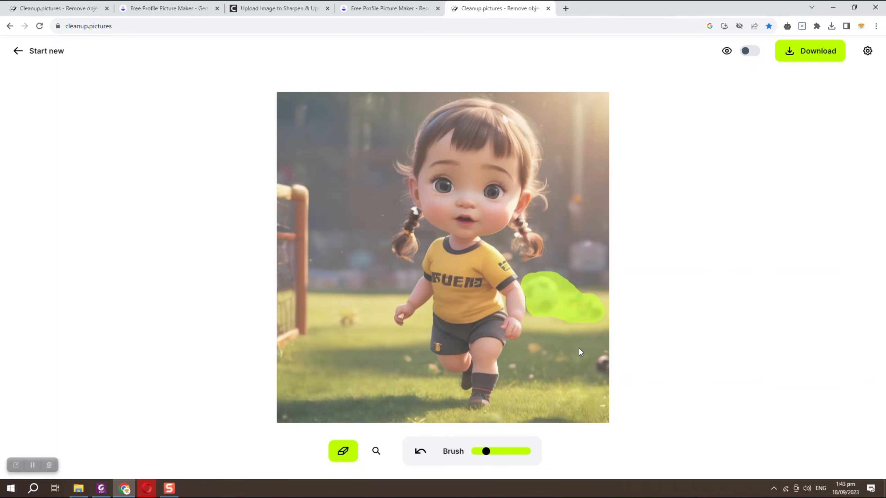
pyautogui.moveTo(597, 358); pyautogui.dragTo(599, 371)
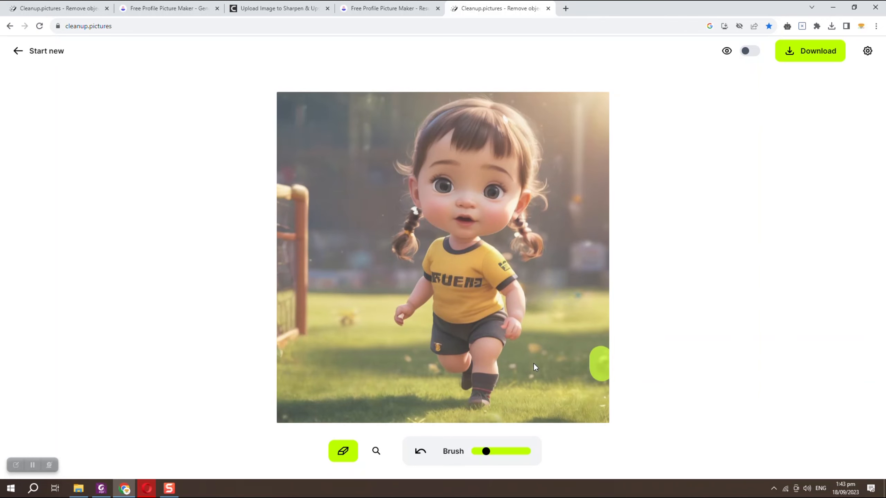
# Step: Erase the flowers and scattered petals from the grass on both sides of the girl
pyautogui.moveTo(340, 323)
pyautogui.mouseDown()
pyautogui.moveTo(354, 313)
pyautogui.moveTo(339, 250)
pyautogui.moveTo(316, 260)
pyautogui.mouseUp()
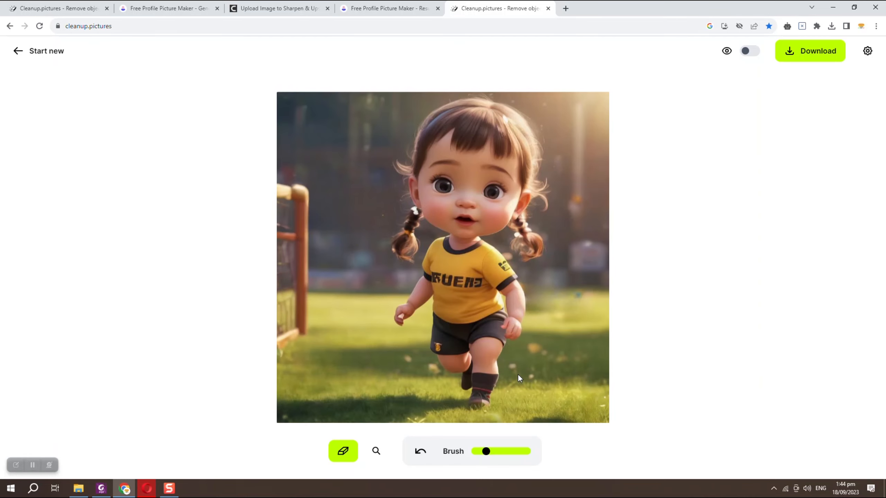
pyautogui.moveTo(515, 368)
pyautogui.mouseDown()
pyautogui.moveTo(542, 349)
pyautogui.moveTo(531, 351)
pyautogui.moveTo(569, 357)
pyautogui.moveTo(534, 369)
pyautogui.moveTo(587, 362)
pyautogui.moveTo(583, 295)
pyautogui.moveTo(568, 319)
pyautogui.moveTo(584, 360)
pyautogui.moveTo(600, 373)
pyautogui.mouseUp()
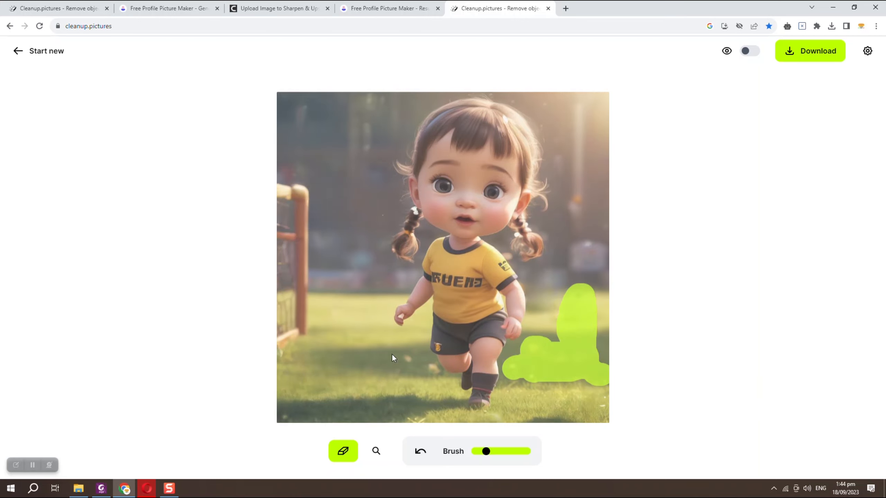
pyautogui.moveTo(426, 372)
pyautogui.mouseDown()
pyautogui.moveTo(401, 359)
pyautogui.moveTo(409, 367)
pyautogui.mouseUp()
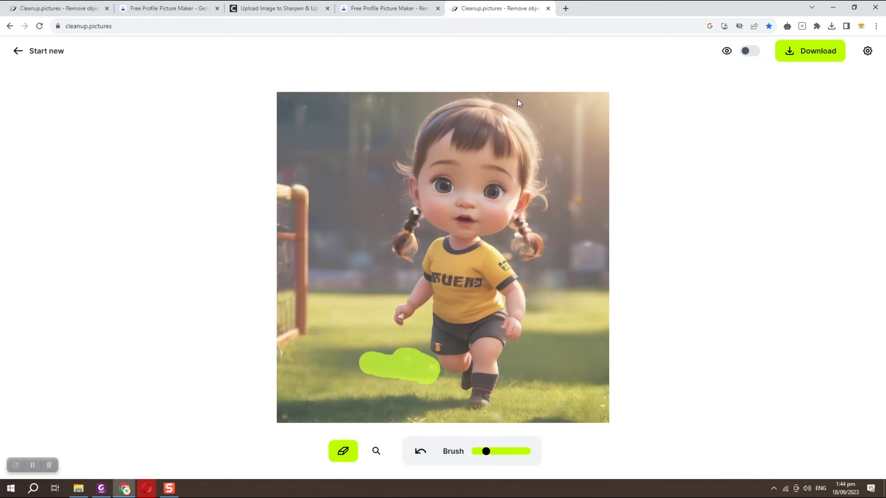
# Step: Erase the remaining background details beside the girl and the goal frame, and download the cleaned picture
pyautogui.moveTo(502, 95)
pyautogui.mouseDown()
pyautogui.moveTo(553, 108)
pyautogui.moveTo(585, 103)
pyautogui.moveTo(576, 137)
pyautogui.moveTo(555, 155)
pyautogui.moveTo(581, 203)
pyautogui.moveTo(607, 220)
pyautogui.moveTo(572, 269)
pyautogui.moveTo(596, 284)
pyautogui.mouseUp()
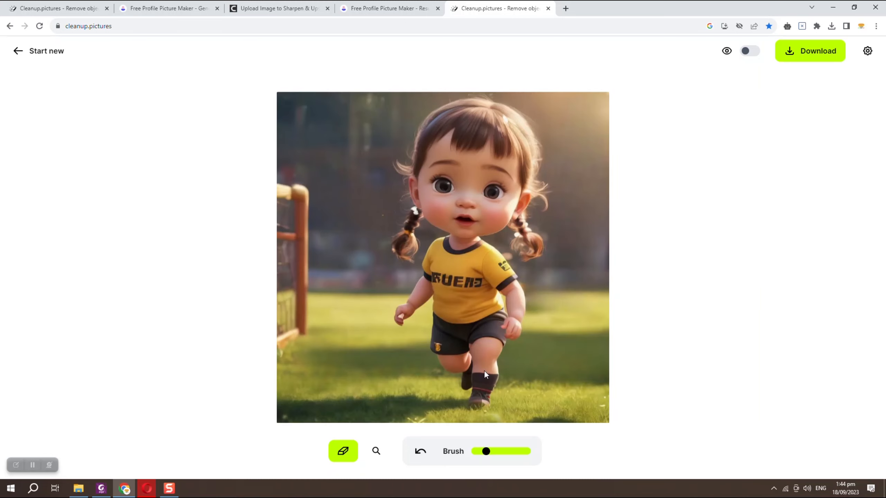
pyautogui.moveTo(382, 220)
pyautogui.mouseDown()
pyautogui.moveTo(360, 181)
pyautogui.moveTo(337, 192)
pyautogui.moveTo(337, 270)
pyautogui.moveTo(383, 296)
pyautogui.moveTo(370, 294)
pyautogui.moveTo(349, 201)
pyautogui.moveTo(343, 274)
pyautogui.mouseUp()
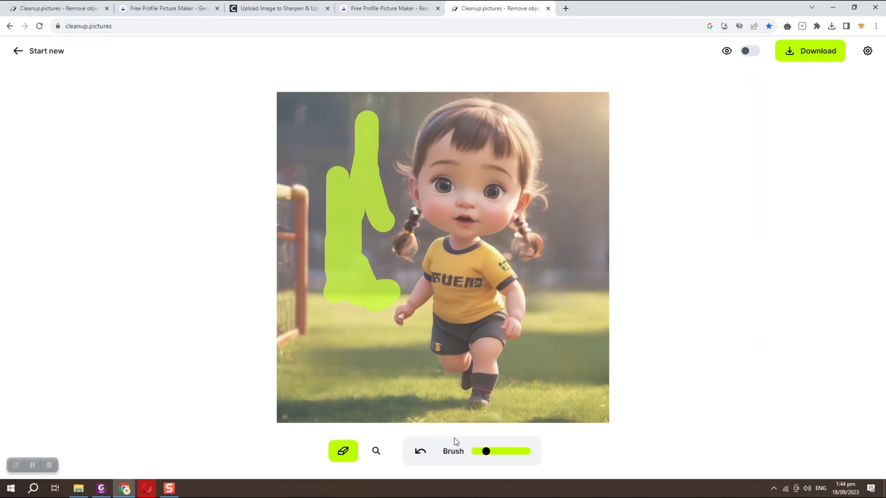
pyautogui.moveTo(284, 193)
pyautogui.mouseDown()
pyautogui.moveTo(303, 230)
pyautogui.moveTo(308, 314)
pyautogui.moveTo(281, 356)
pyautogui.moveTo(288, 197)
pyautogui.moveTo(295, 275)
pyautogui.mouseUp()
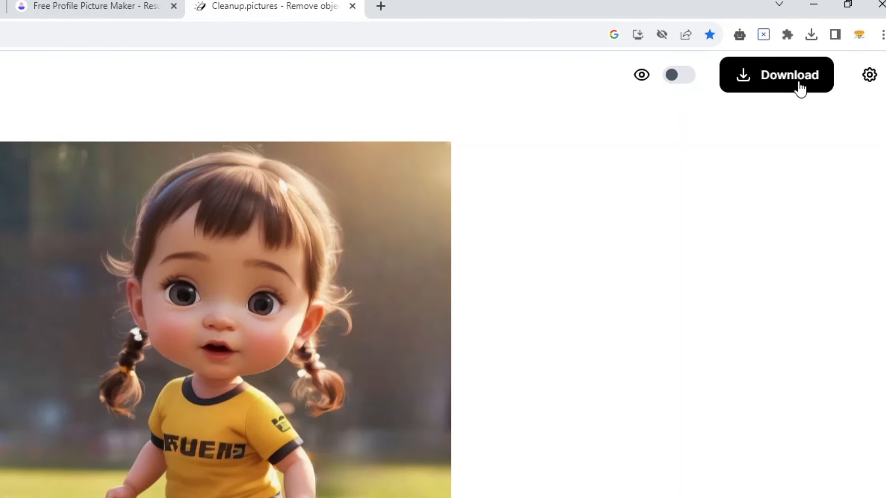
pyautogui.click(787, 87)
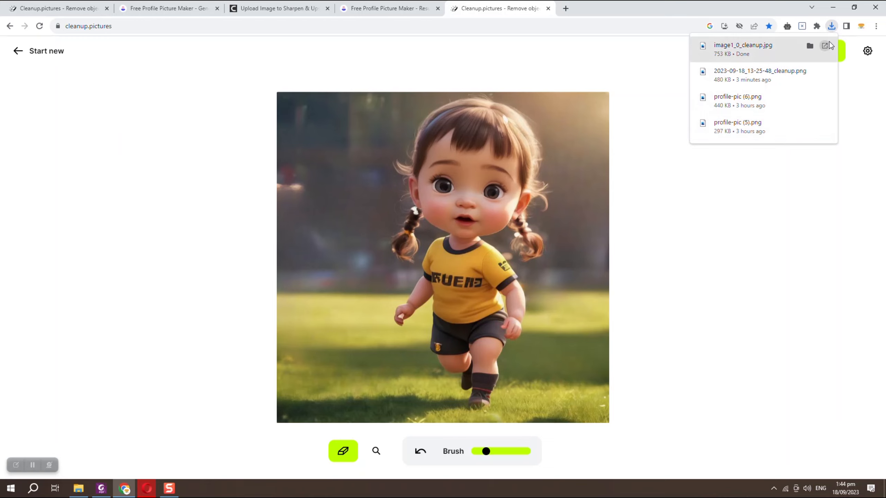
# Step: Show the downloaded image1_0_cleanup.jpg in its folder, enlarge the preview, compare it with the original image1_0.jpg, and close the folder
pyautogui.click(809, 46)
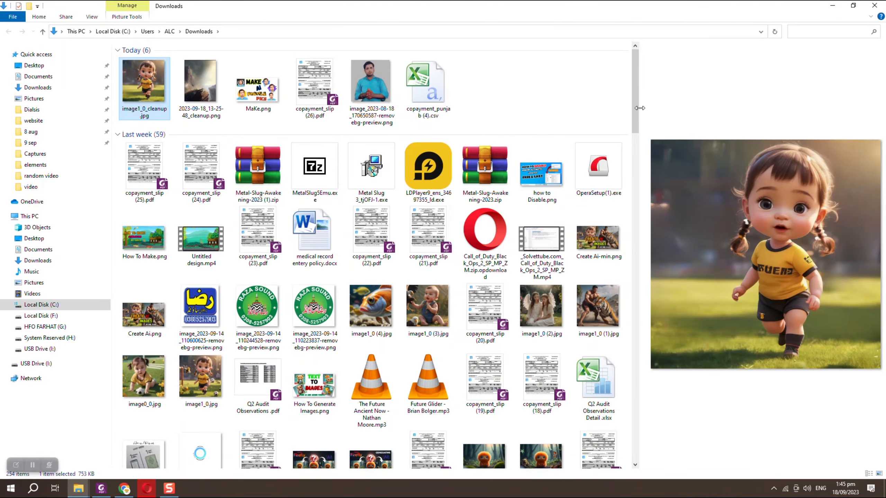
pyautogui.moveTo(643, 113); pyautogui.dragTo(474, 135)
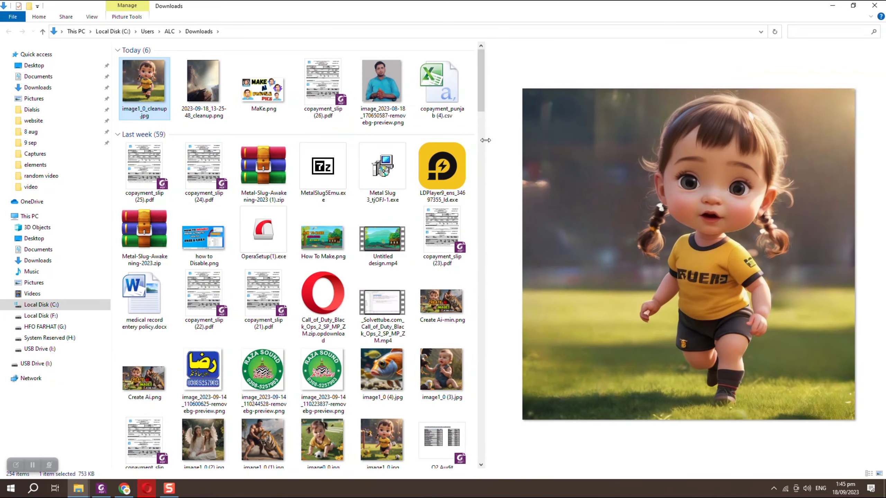
pyautogui.click(367, 450)
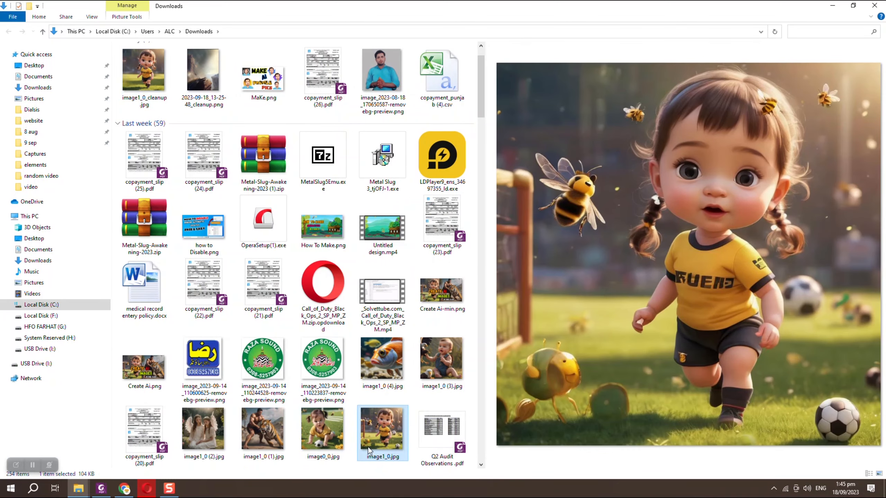
pyautogui.click(154, 79)
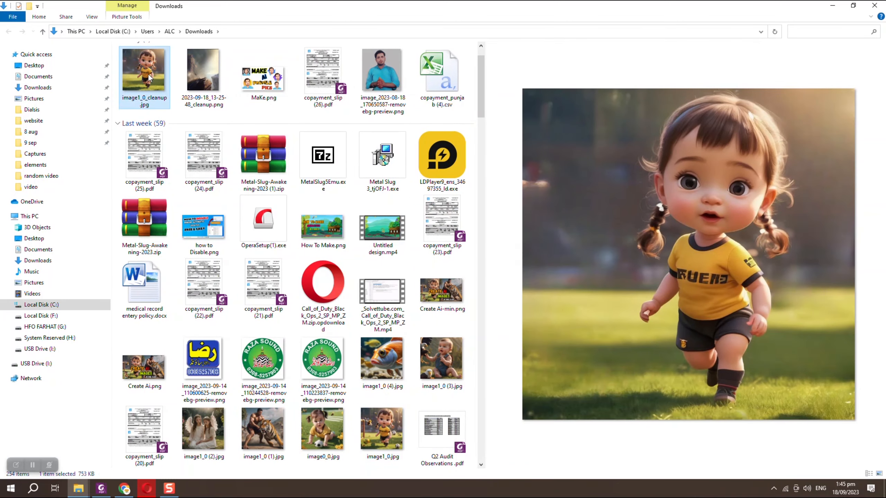
pyautogui.click(876, 6)
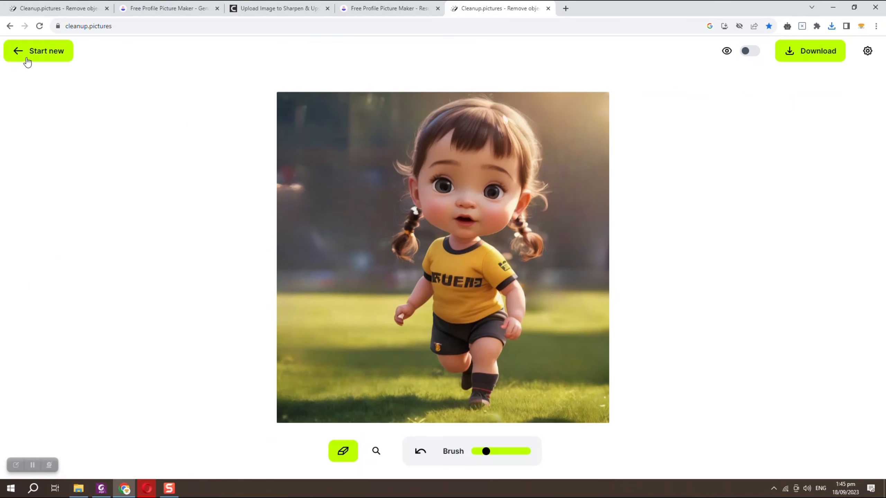
# Step: Leave the cleaned picture of the girl and start a new cleanup from the image upload page
pyautogui.click(39, 62)
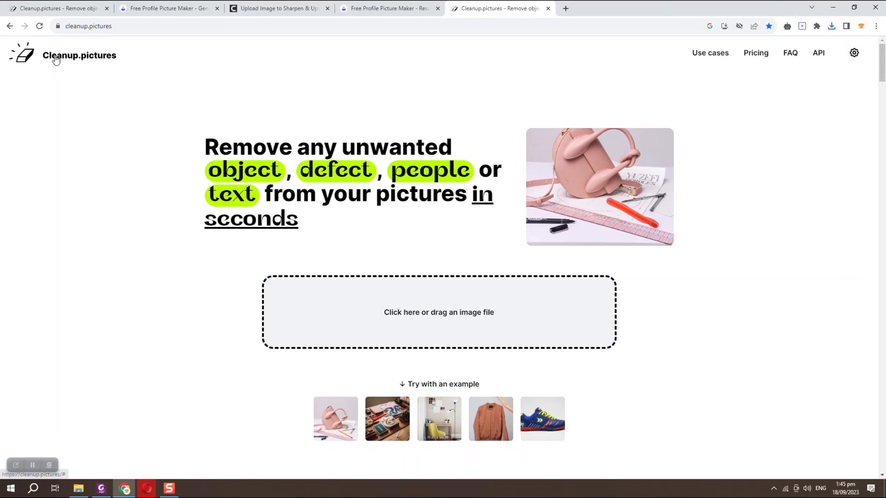